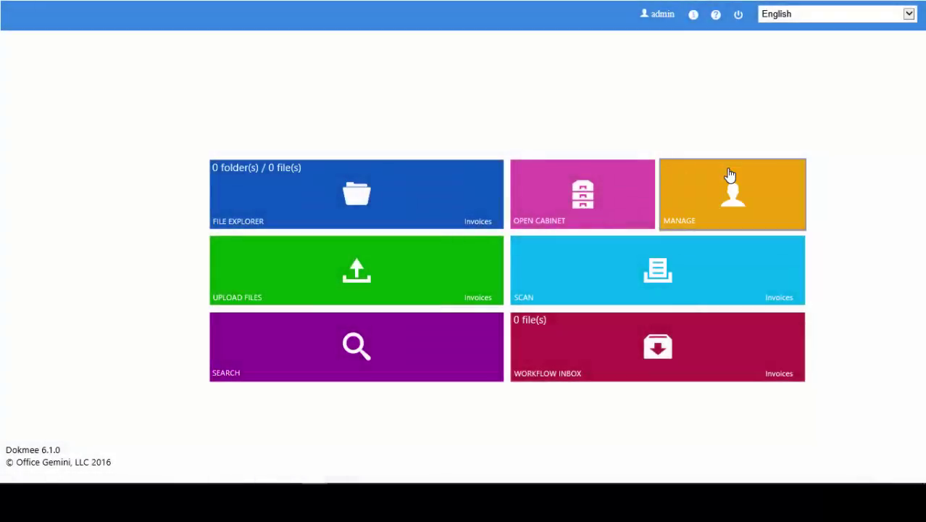
Open the file cabinet management page by way of the file explorer.
{"action": "left_click", "coordinate": [730, 176]}
{"action": "left_click", "coordinate": [103, 179]}
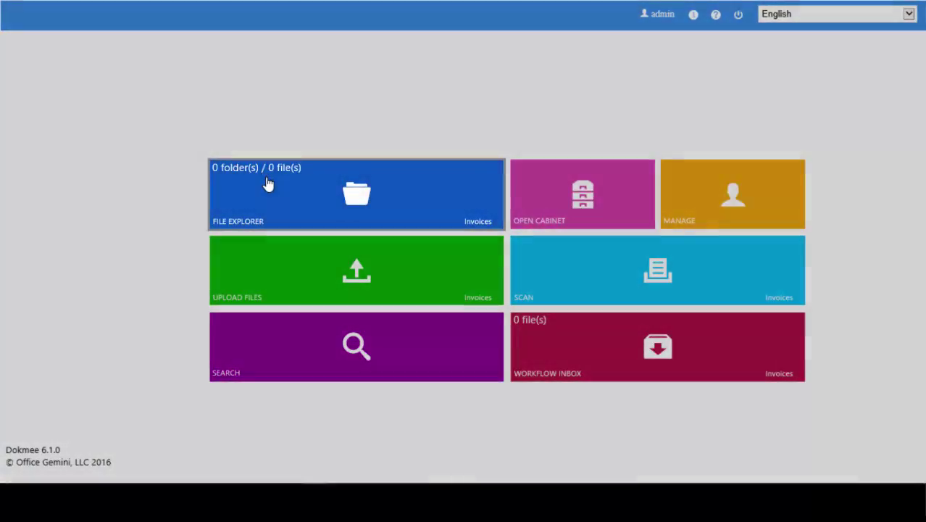
{"action": "left_click", "coordinate": [268, 184]}
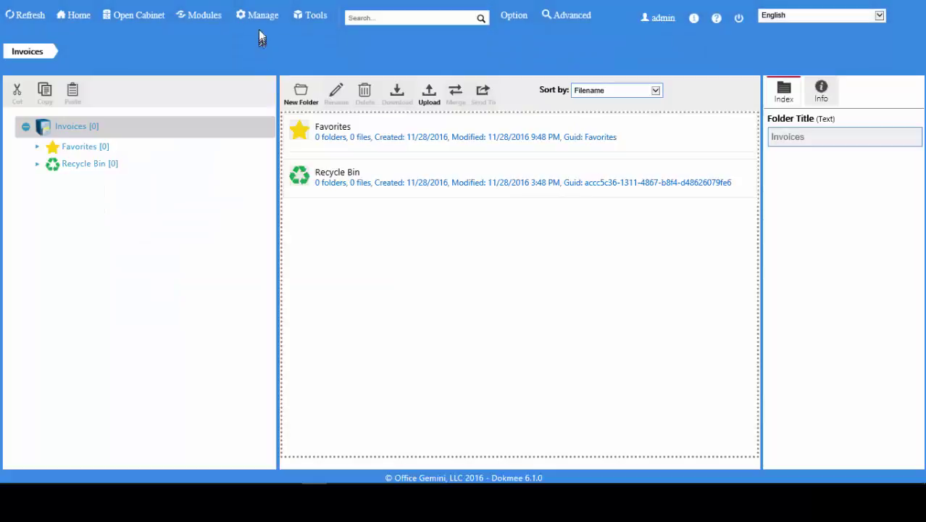
{"action": "left_click", "coordinate": [263, 21]}
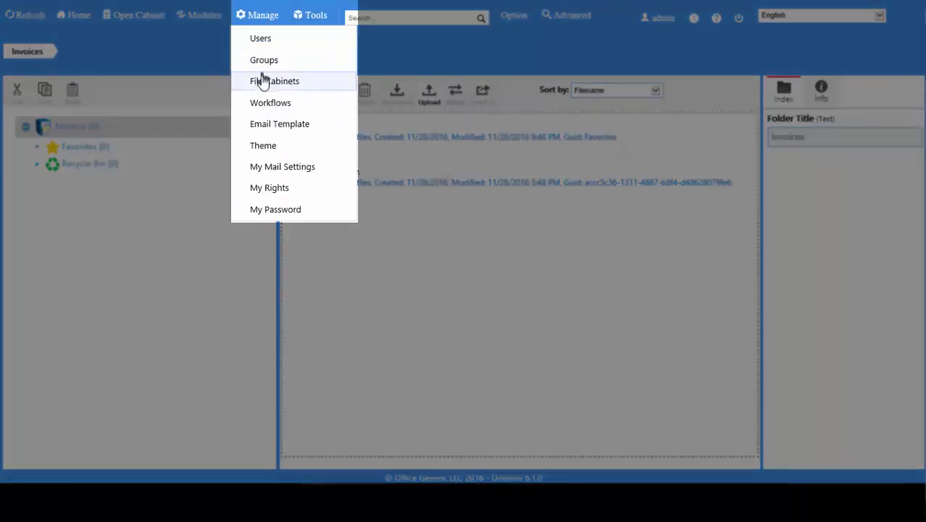
{"action": "left_click", "coordinate": [259, 78]}
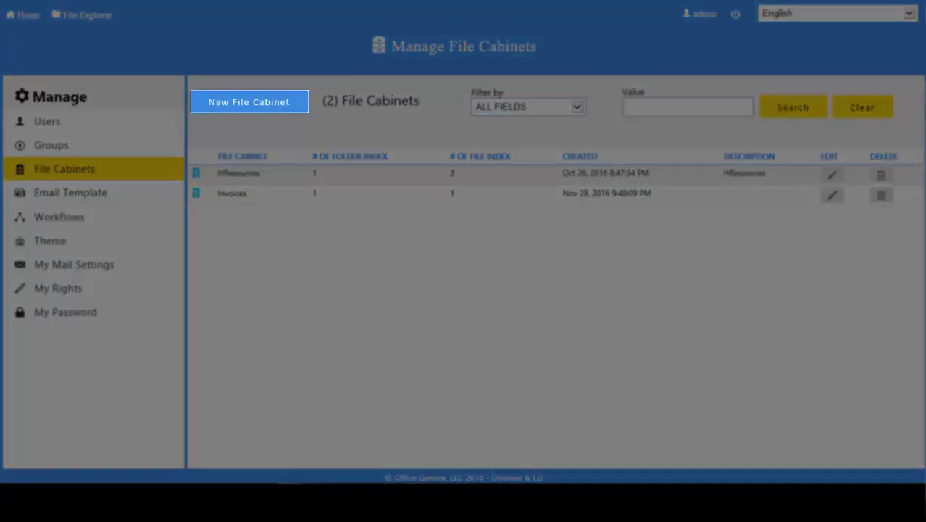
Create a new file cabinet named HR with the description Human Resources.
{"action": "left_click", "coordinate": [227, 100]}
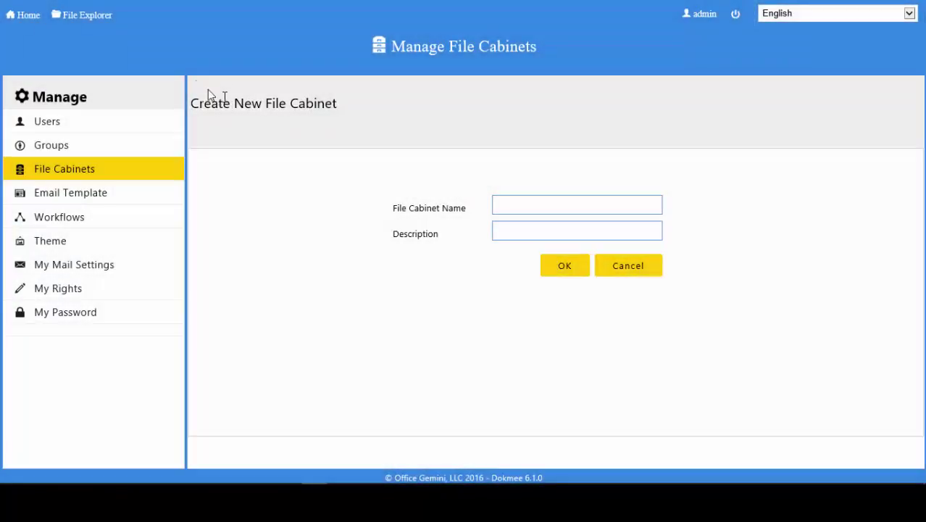
{"action": "left_click", "coordinate": [573, 205]}
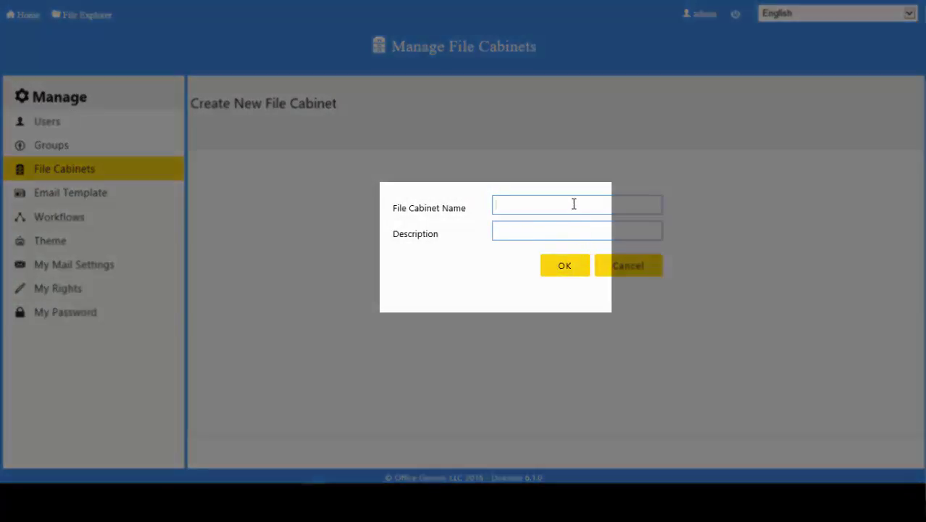
{"action": "type", "text": "HR"}
{"action": "left_click", "coordinate": [597, 228]}
{"action": "type", "text": "Human Resources"}
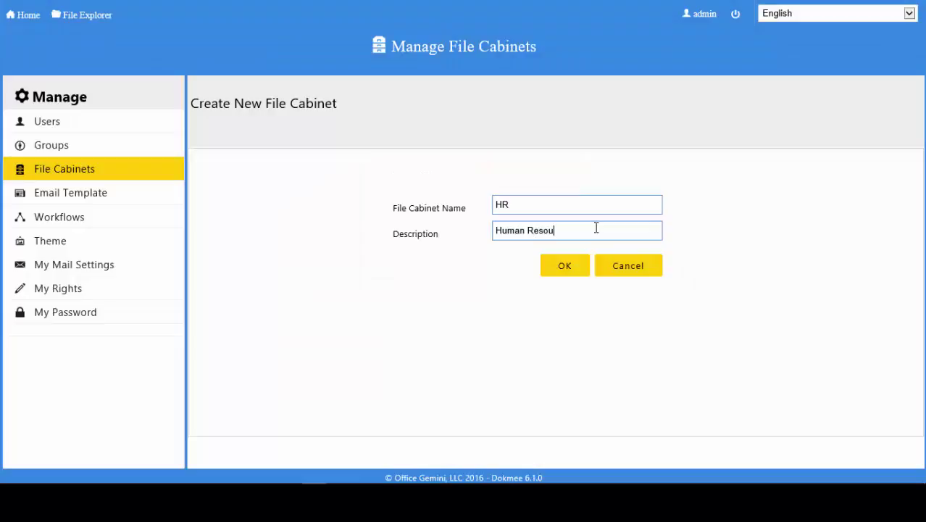
{"action": "left_click", "coordinate": [584, 265]}
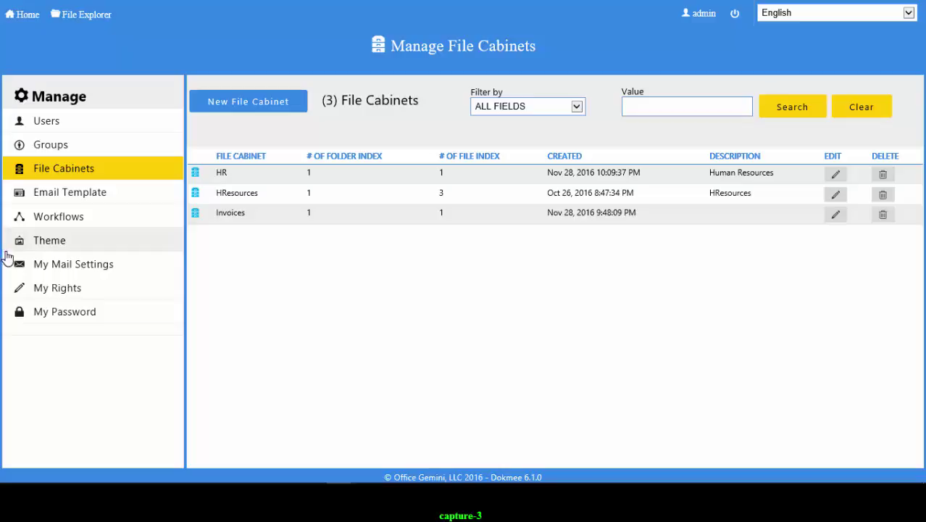
Edit the HR cabinet and start a new index field named Invoice Number with field type File, opening its data type choices.
{"action": "left_click", "coordinate": [838, 176]}
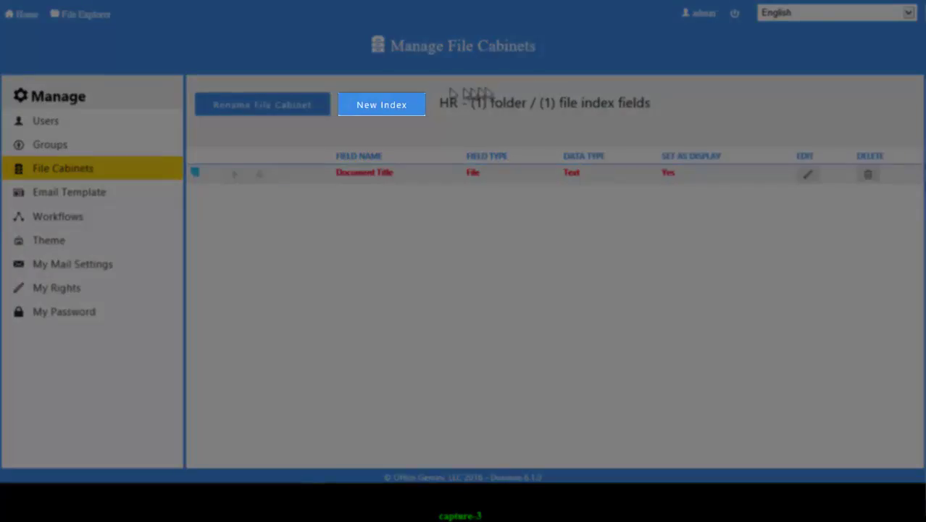
{"action": "left_click", "coordinate": [403, 99]}
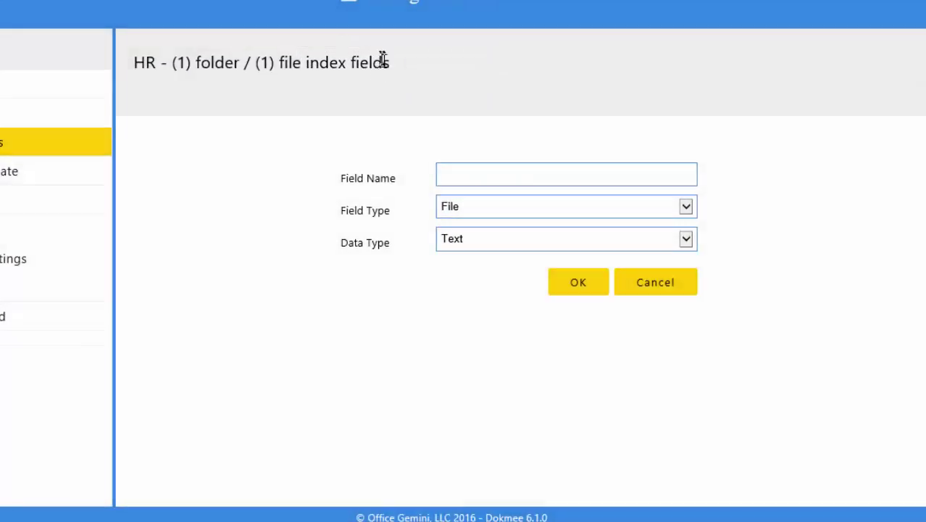
{"action": "left_click", "coordinate": [475, 178]}
{"action": "type", "text": "InvpiceNumber"}
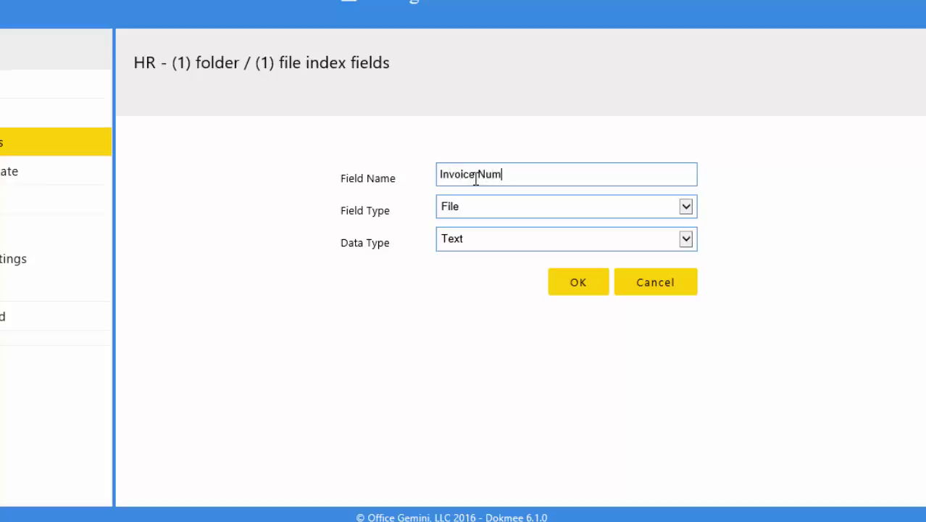
{"action": "left_click", "coordinate": [476, 179]}
{"action": "left_click", "coordinate": [537, 212]}
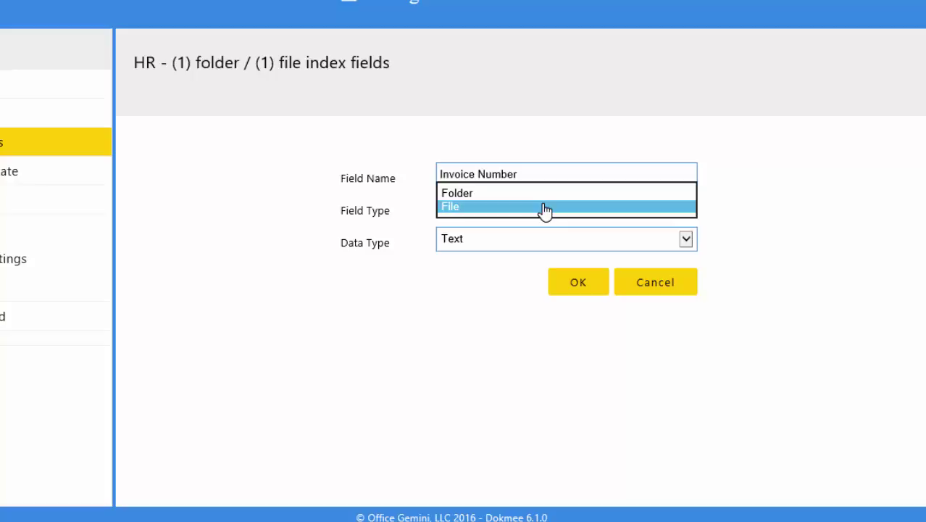
{"action": "left_click", "coordinate": [544, 208]}
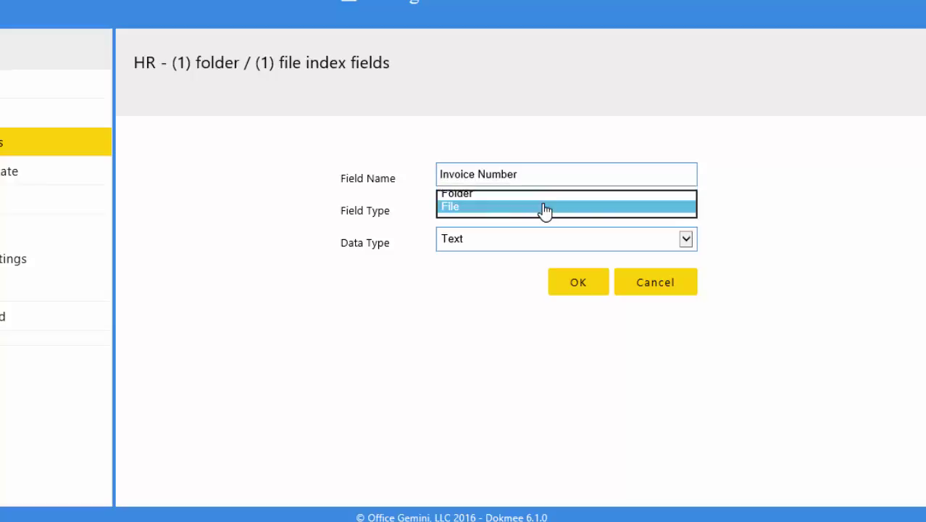
{"action": "left_click", "coordinate": [535, 248]}
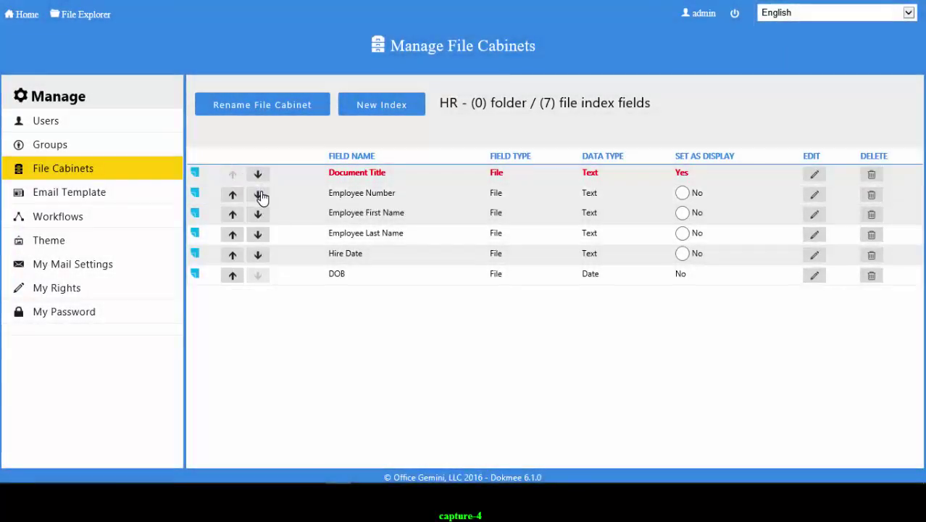
Reorder the HR index fields by moving Employee Number down three places, directly below Hire Date.
{"action": "left_click", "coordinate": [258, 195]}
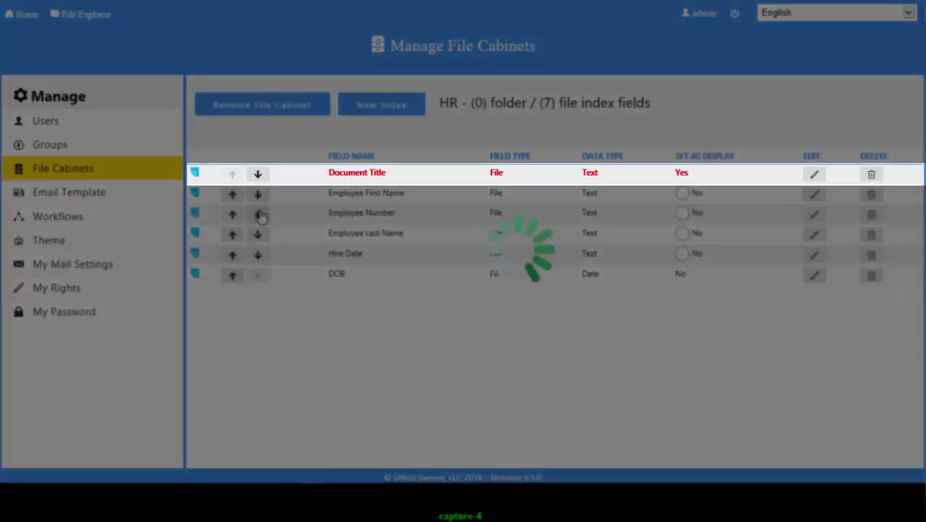
{"action": "left_click", "coordinate": [259, 215]}
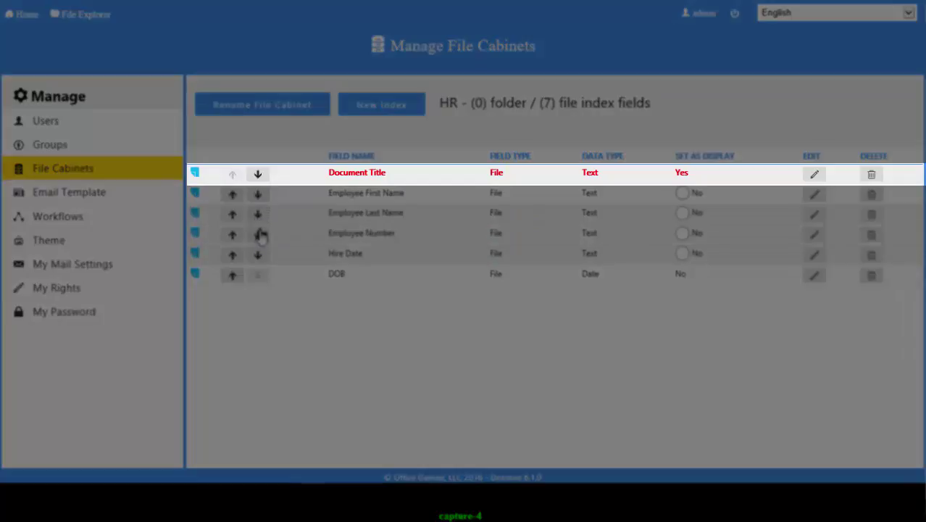
{"action": "left_click", "coordinate": [259, 234]}
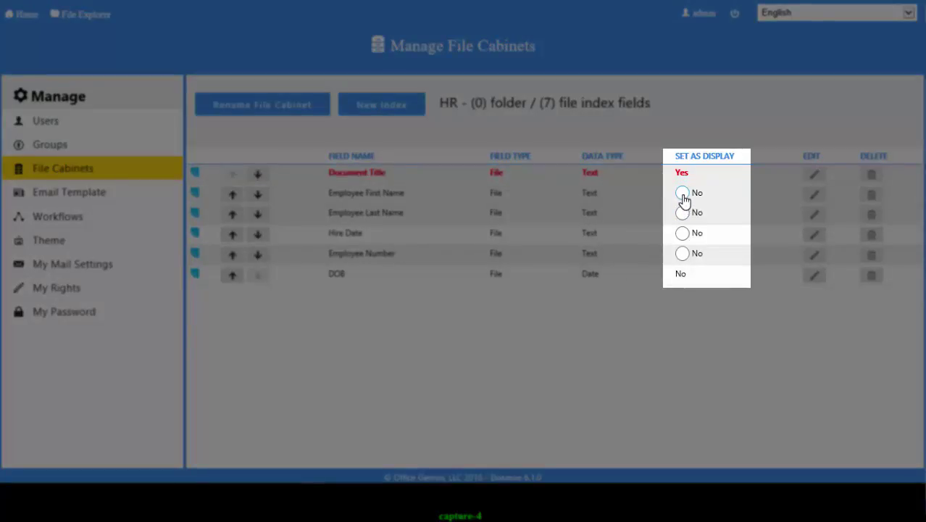
Make Employee Last Name the display field, after trying Employee First Name, and delete the Employee Number index field.
{"action": "left_click", "coordinate": [682, 194]}
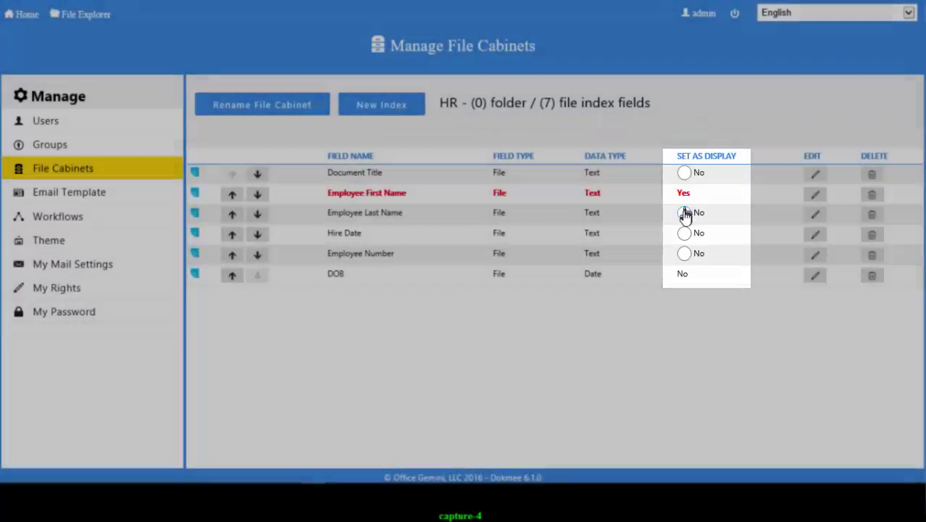
{"action": "left_click", "coordinate": [684, 213]}
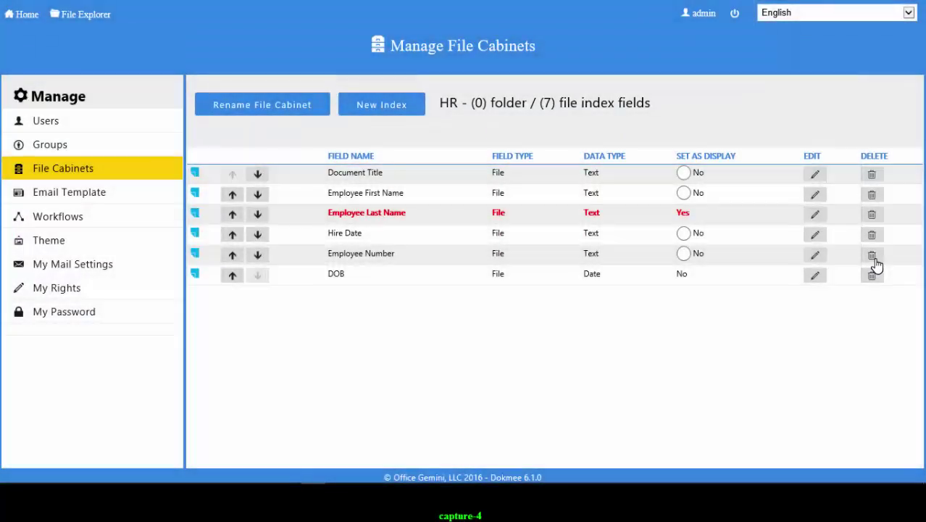
{"action": "left_click", "coordinate": [873, 261]}
{"action": "left_click", "coordinate": [493, 191]}
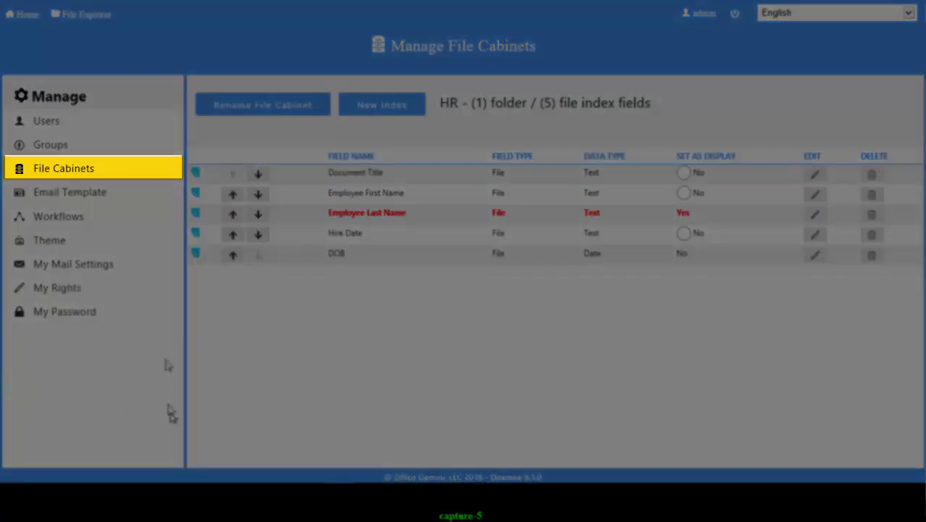
Return to the list of file cabinets and try to delete the Invoices cabinet.
{"action": "left_click", "coordinate": [158, 171]}
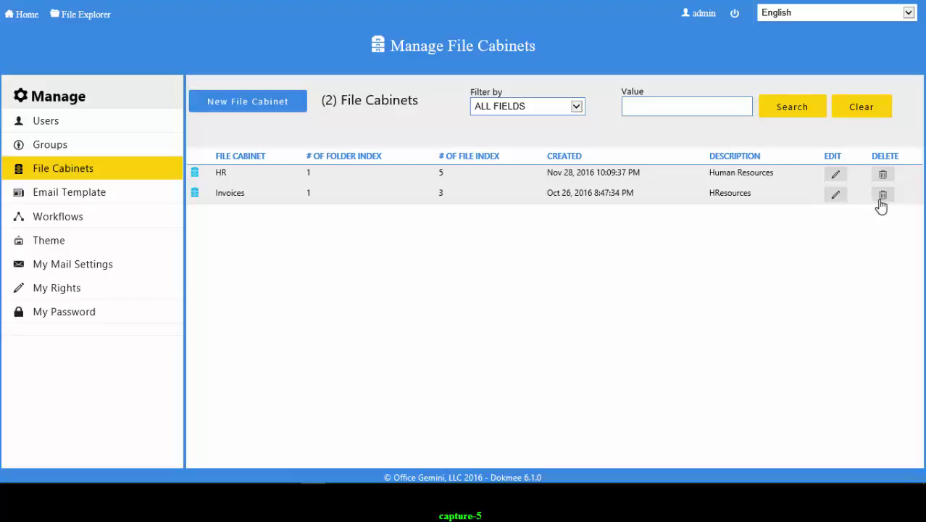
{"action": "left_click", "coordinate": [882, 199]}
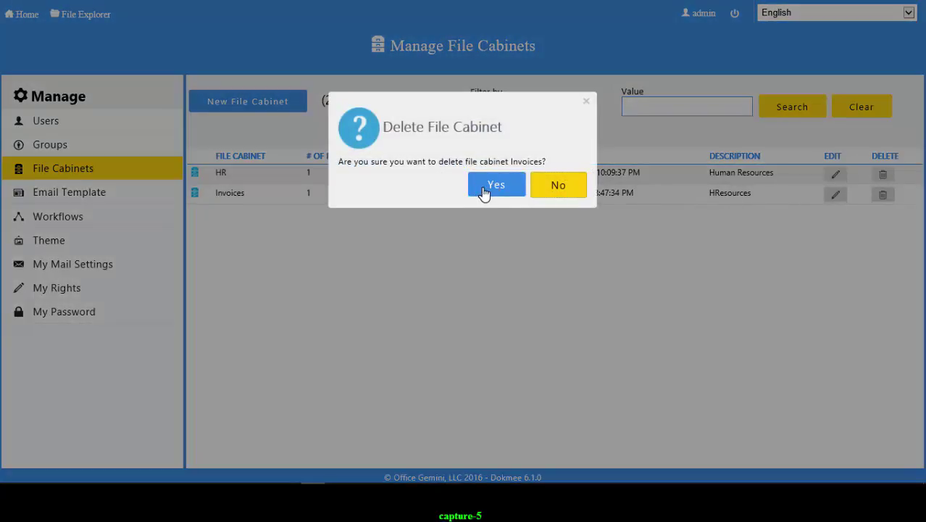
{"action": "left_click", "coordinate": [484, 190]}
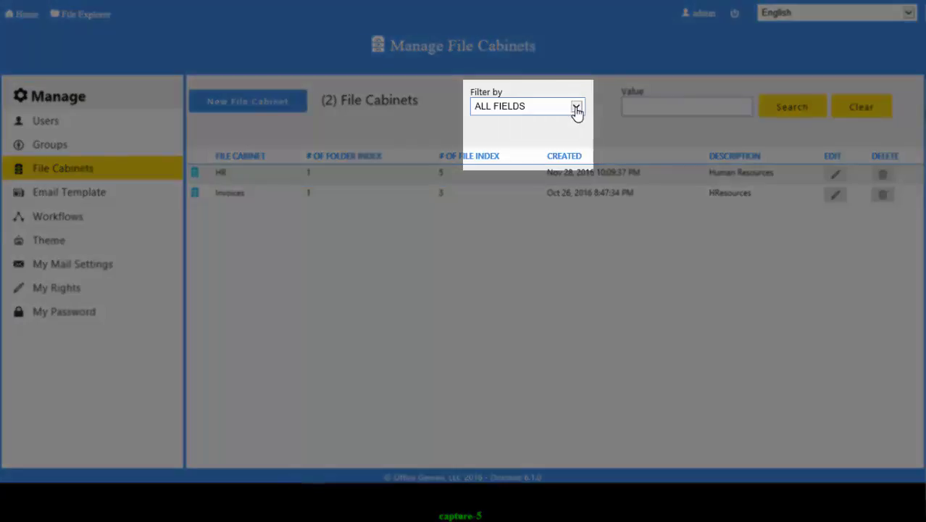
Search the file cabinets for Invoices across all fields, and clear the search.
{"action": "left_click", "coordinate": [576, 108]}
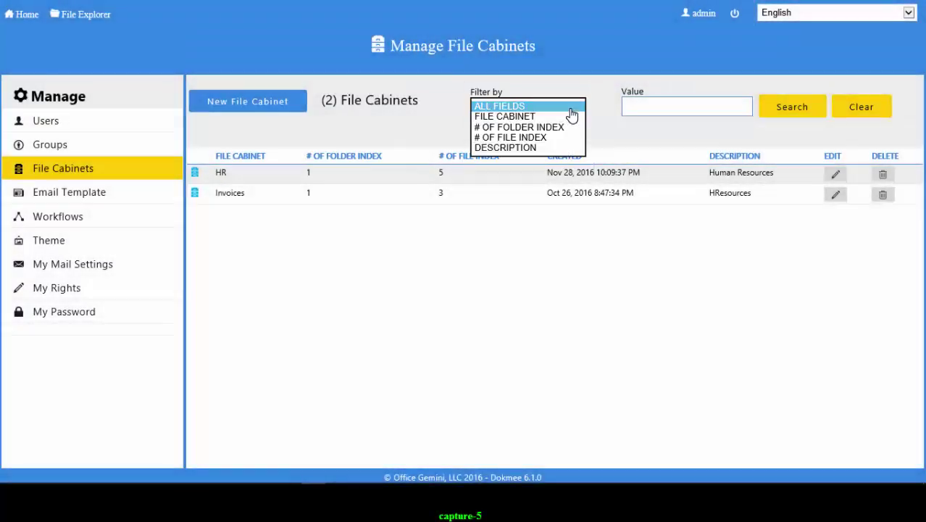
{"action": "left_click", "coordinate": [572, 109]}
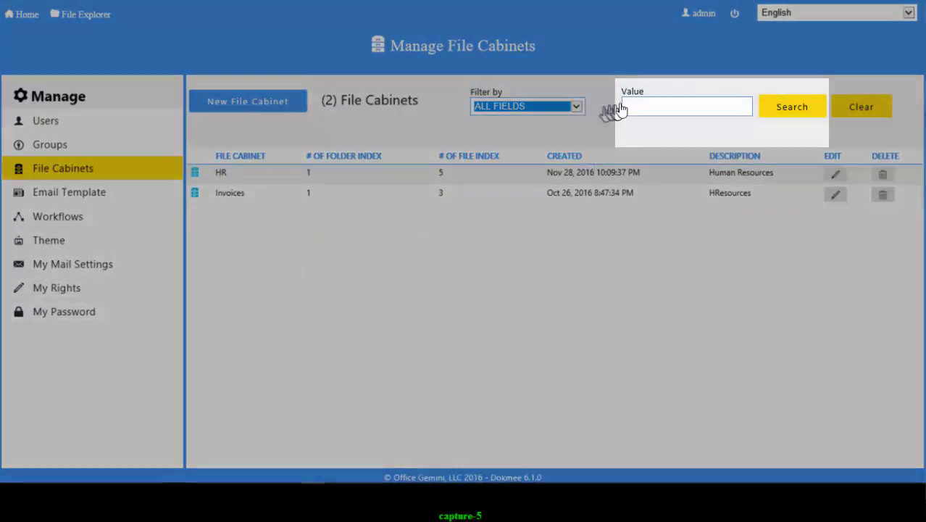
{"action": "left_click", "coordinate": [626, 105]}
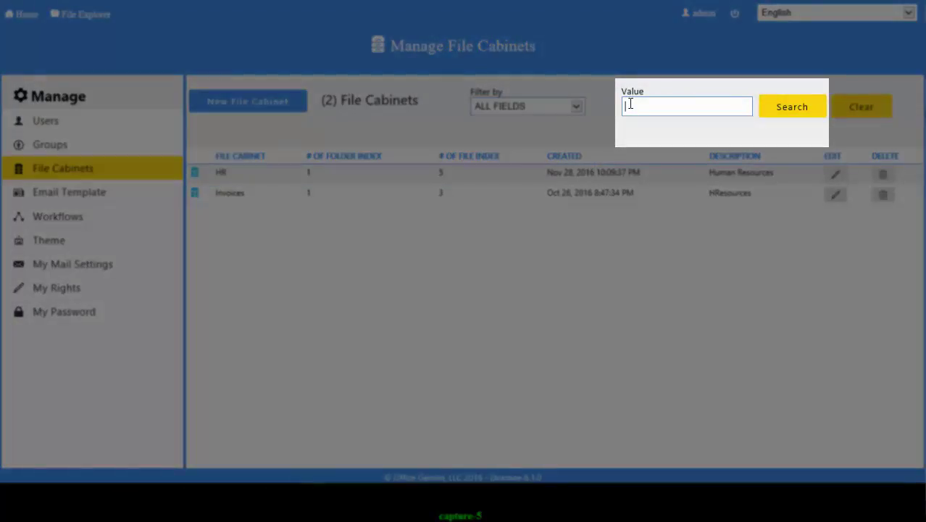
{"action": "type", "text": "Invoices"}
{"action": "left_click", "coordinate": [779, 118]}
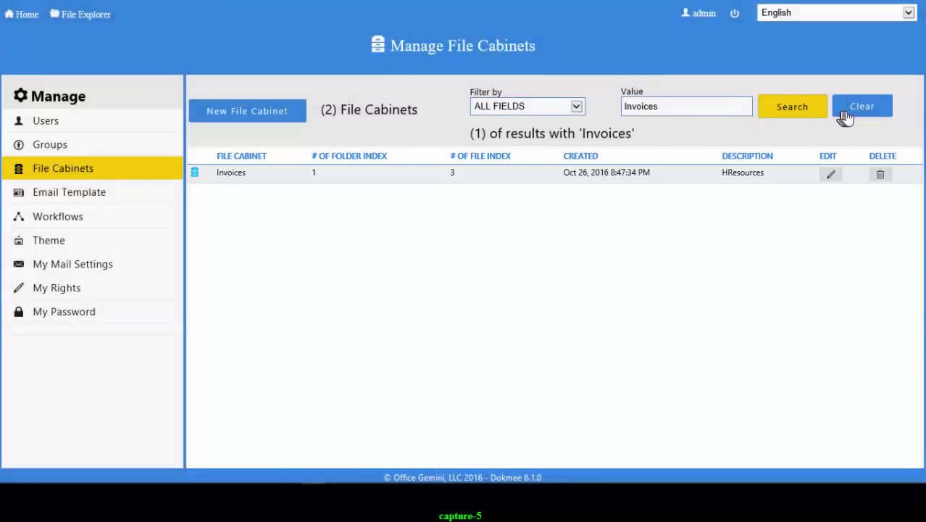
{"action": "left_click", "coordinate": [849, 116]}
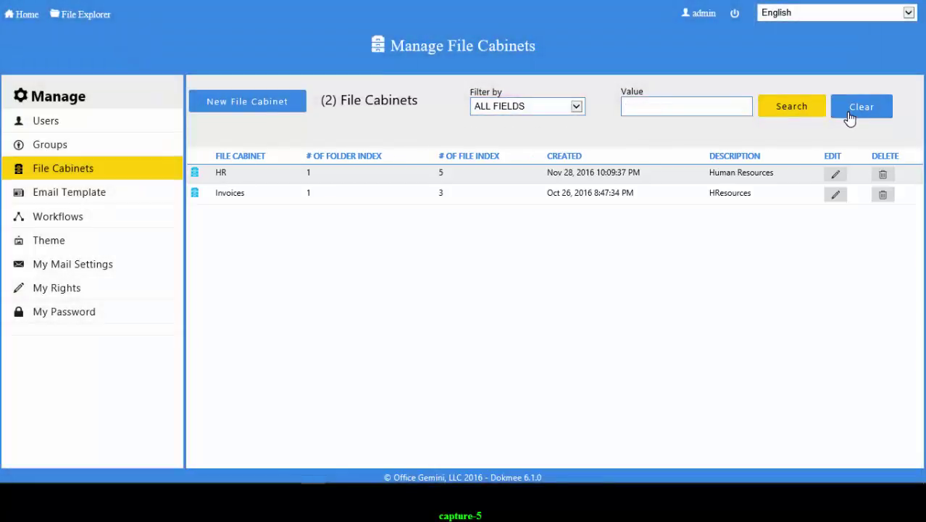